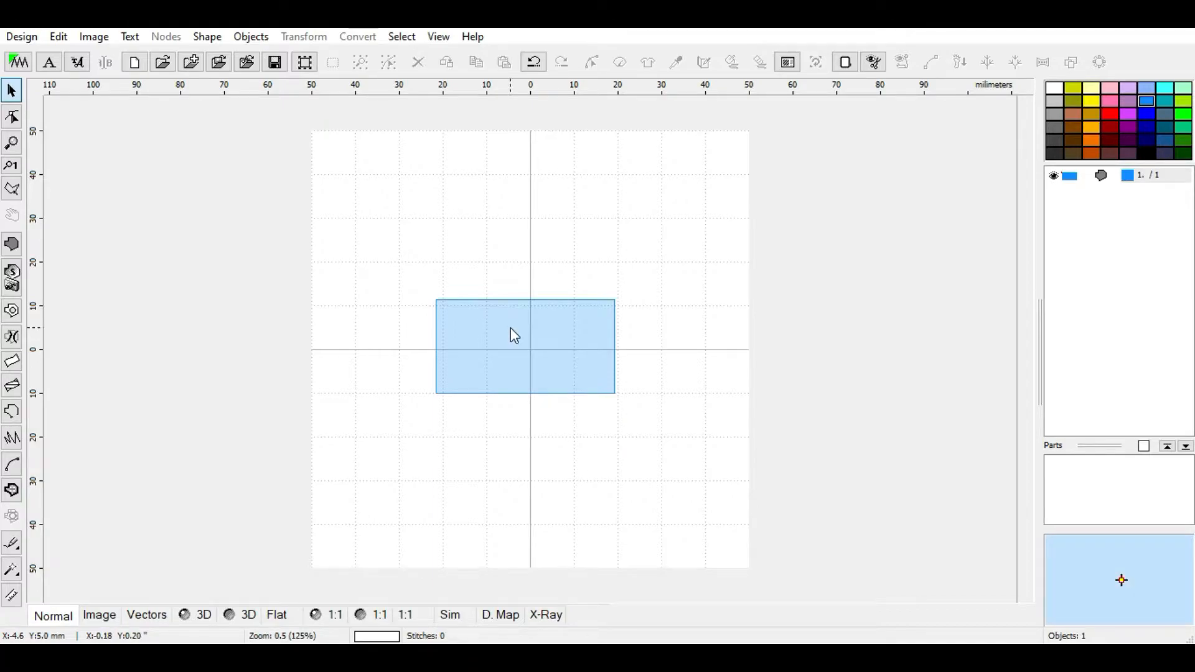
# Step: Move the blue rectangle into the upper half of the grid, reselect it, and move it back to the centre
pyautogui.moveTo(511, 334); pyautogui.dragTo(517, 252)
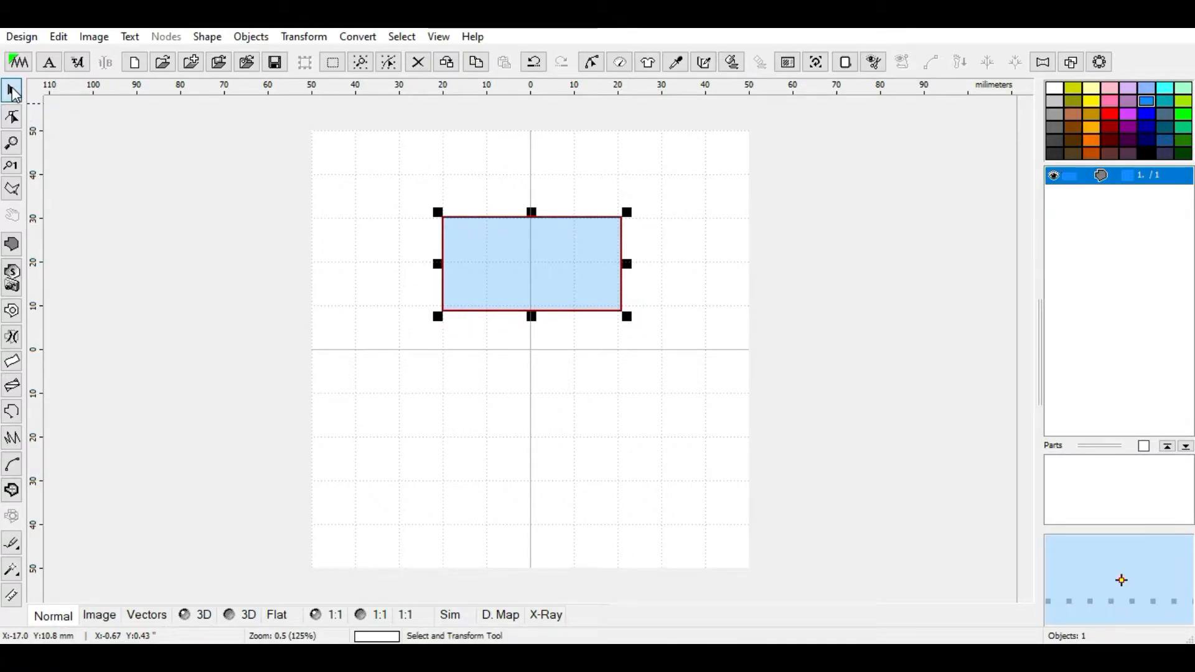
pyautogui.click(12, 91)
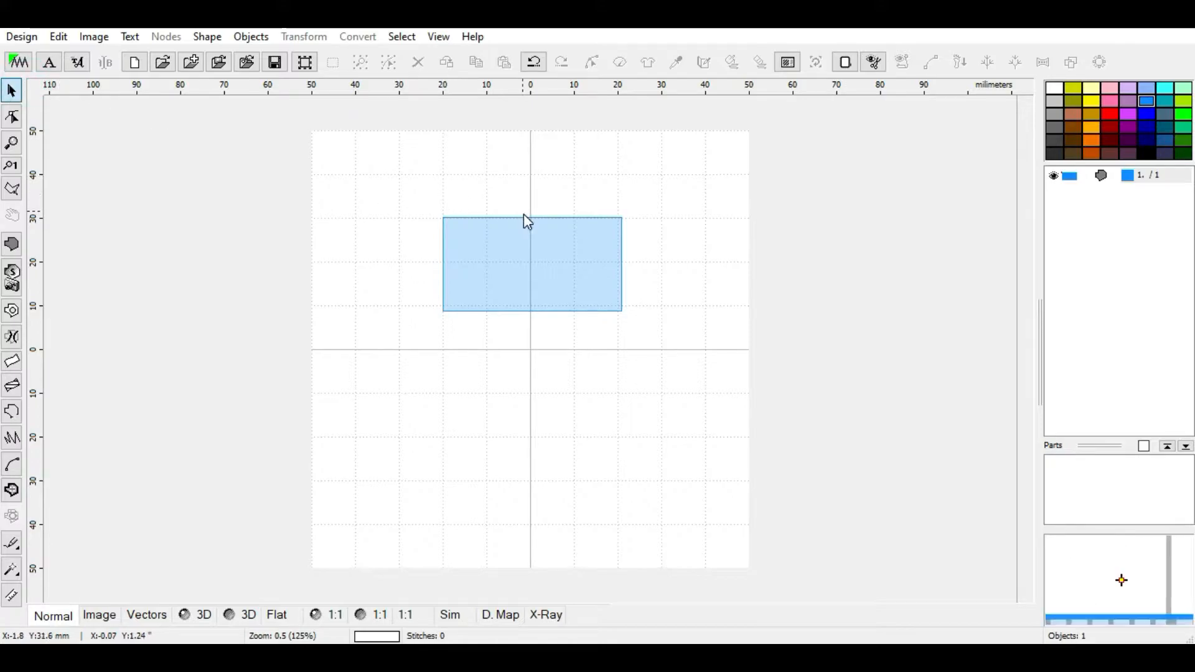
pyautogui.click(512, 252)
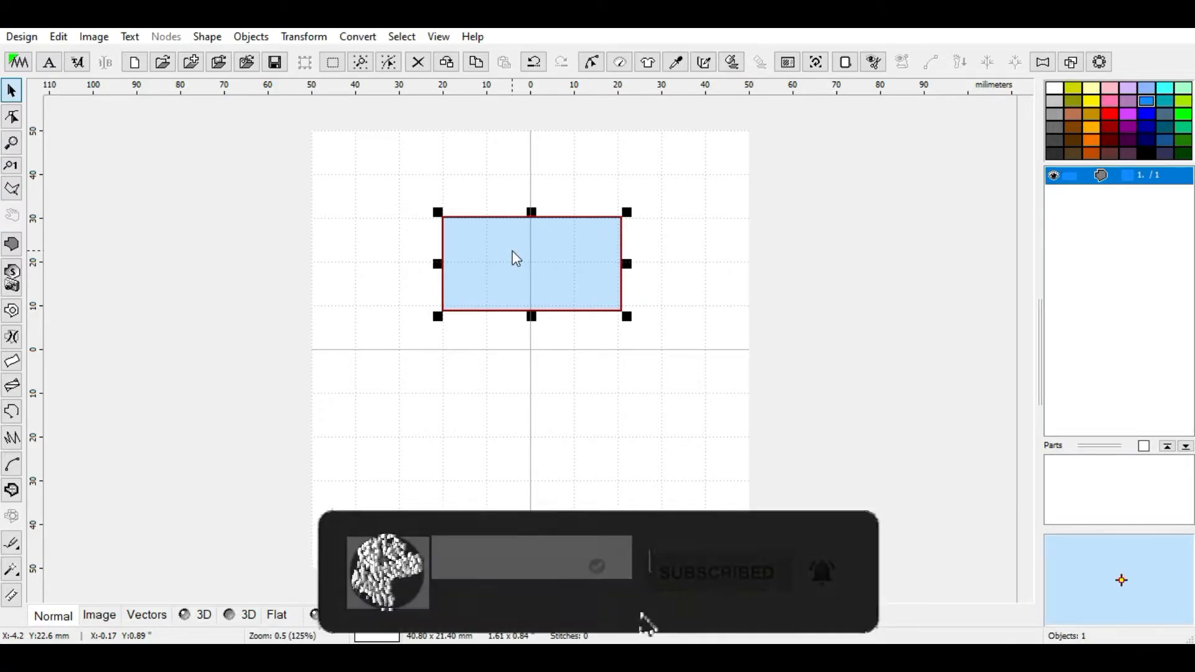
pyautogui.moveTo(517, 258); pyautogui.dragTo(509, 330)
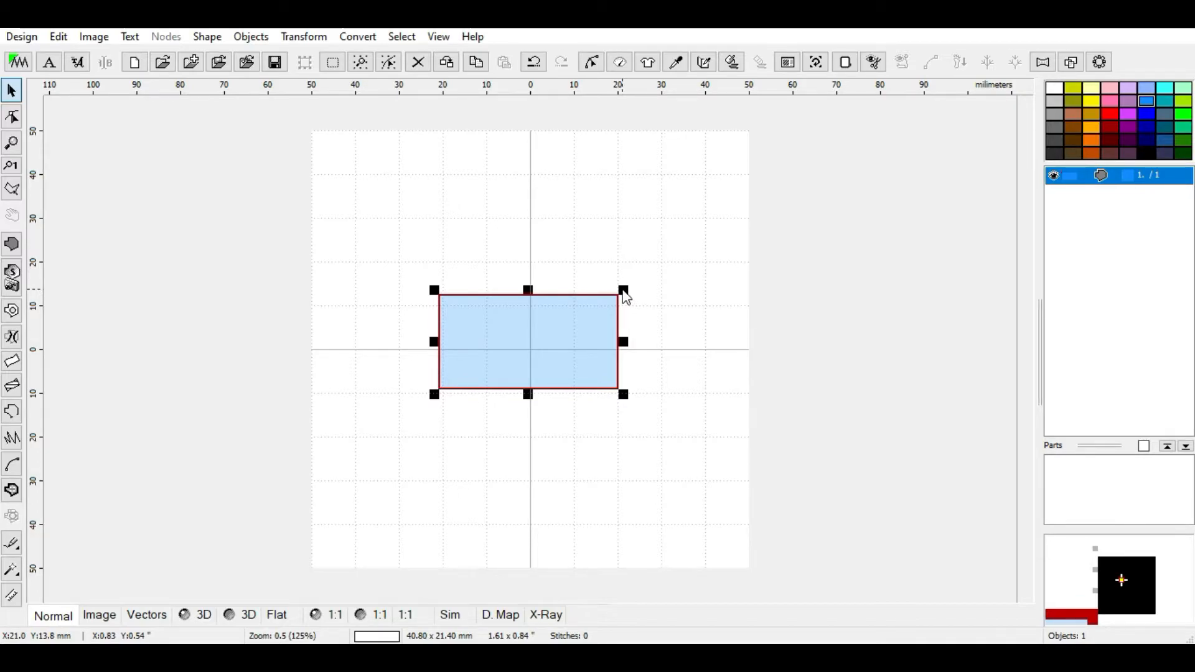
# Step: Rotate the rectangle around its centre from its corners, first slightly counterclockwise and finally to a slight clockwise tilt
pyautogui.moveTo(623, 299)
pyautogui.mouseDown()
pyautogui.moveTo(624, 368)
pyautogui.moveTo(588, 425)
pyautogui.moveTo(491, 400)
pyautogui.moveTo(435, 331)
pyautogui.moveTo(458, 263)
pyautogui.moveTo(496, 245)
pyautogui.moveTo(571, 245)
pyautogui.moveTo(615, 267)
pyautogui.moveTo(595, 237)
pyautogui.moveTo(494, 205)
pyautogui.moveTo(456, 211)
pyautogui.moveTo(494, 201)
pyautogui.moveTo(576, 226)
pyautogui.moveTo(624, 267)
pyautogui.moveTo(627, 288)
pyautogui.mouseUp()
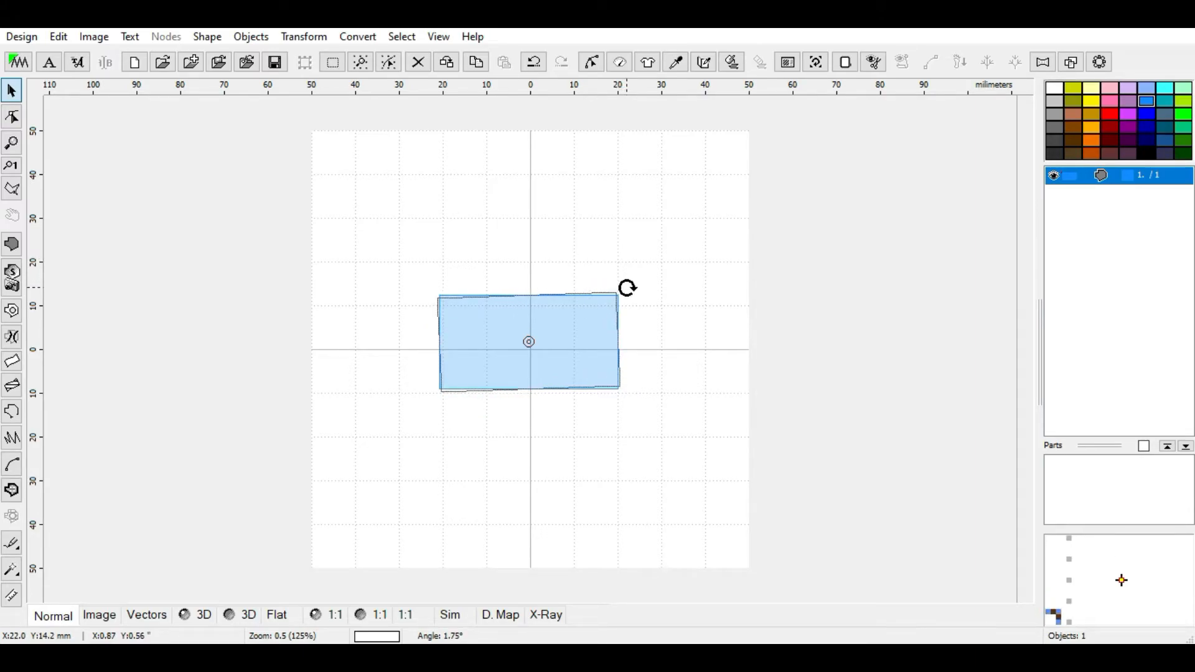
pyautogui.moveTo(627, 288); pyautogui.dragTo(648, 271)
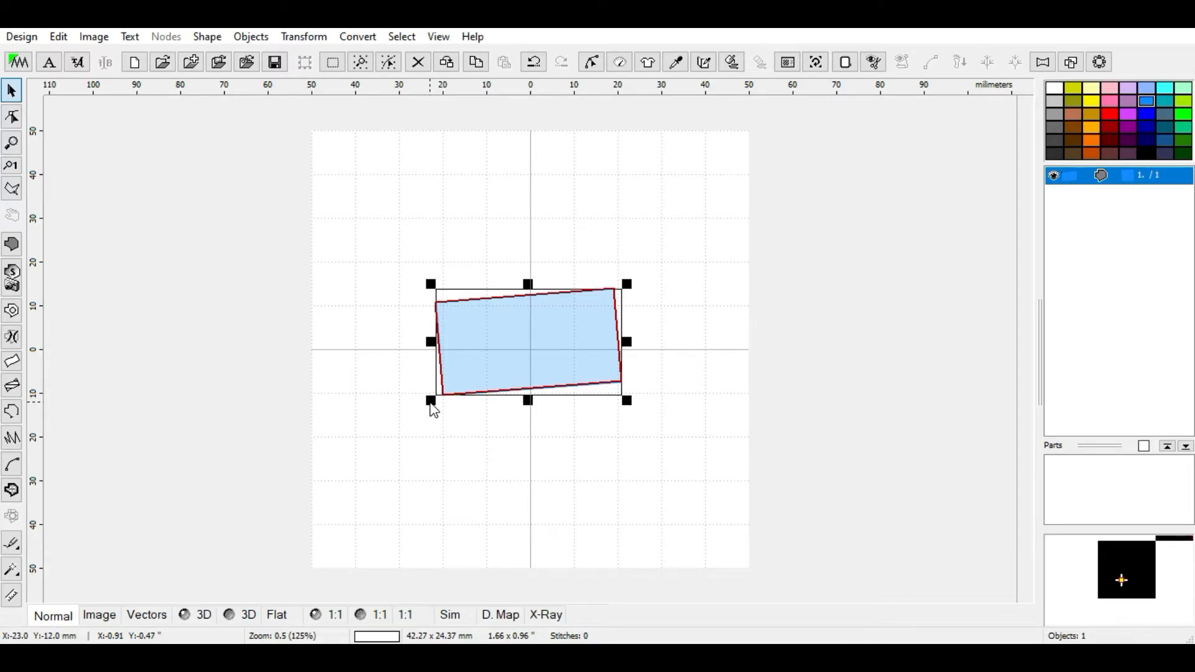
pyautogui.moveTo(430, 404); pyautogui.dragTo(443, 194)
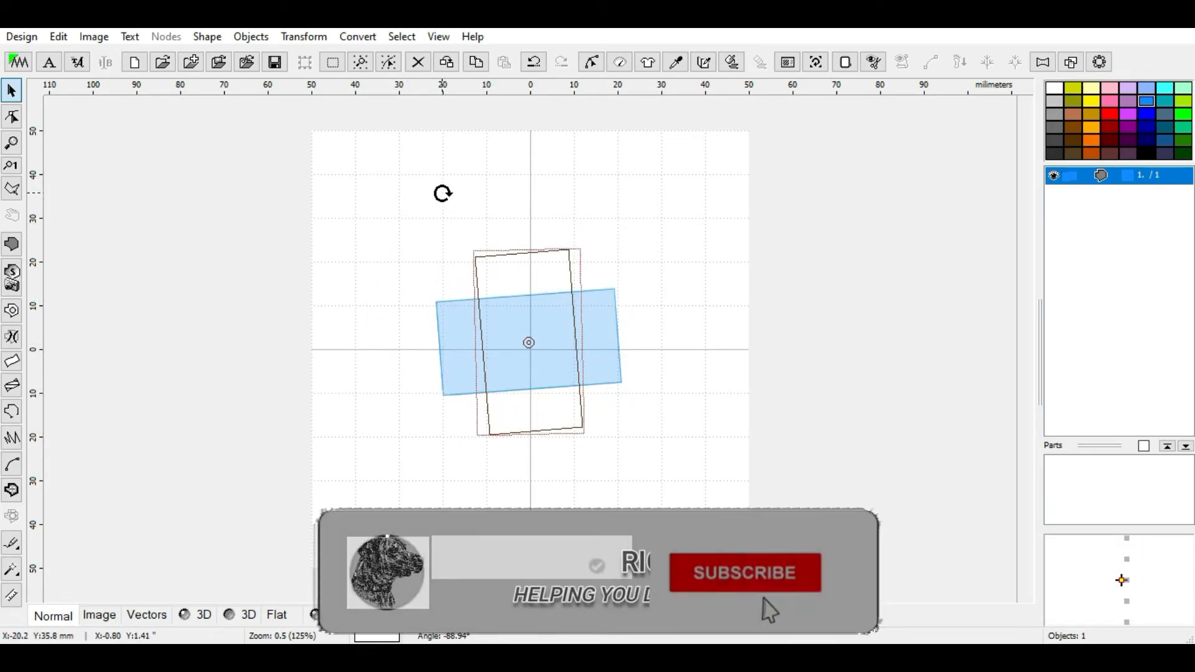
pyautogui.moveTo(444, 193); pyautogui.dragTo(477, 185)
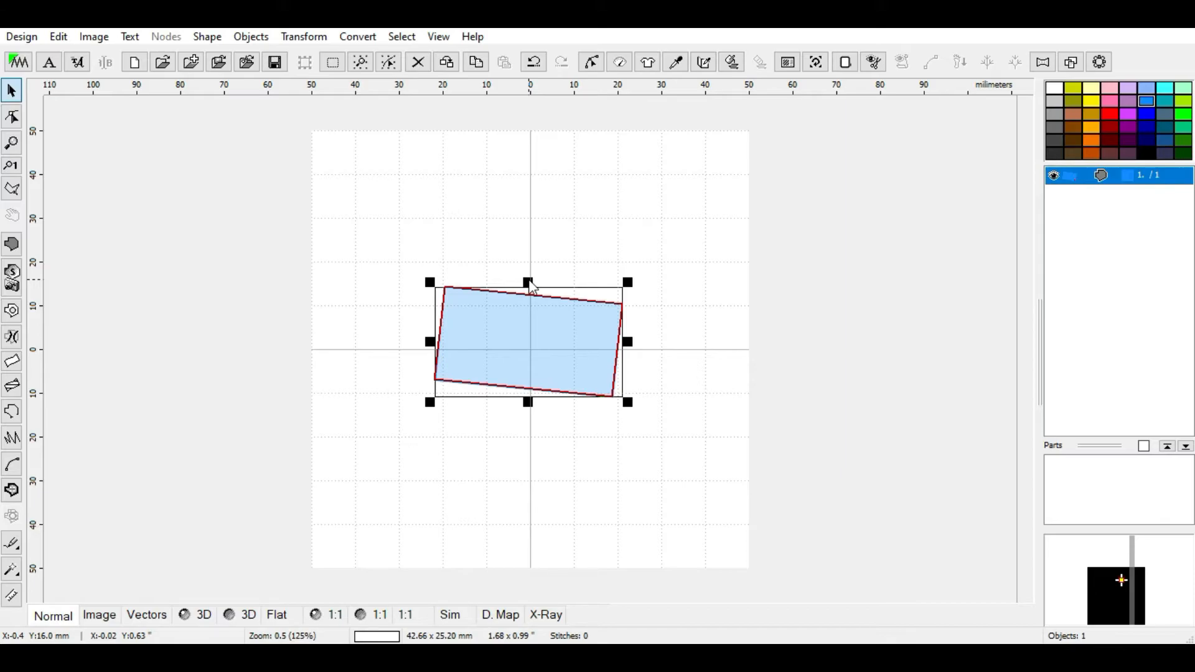
# Step: Skew the rectangle sideways and vertically so its right side rises steeply, and move the shape down to the grid's centre
pyautogui.moveTo(530, 283)
pyautogui.mouseDown()
pyautogui.moveTo(686, 289)
pyautogui.moveTo(378, 297)
pyautogui.moveTo(611, 292)
pyautogui.moveTo(438, 297)
pyautogui.moveTo(587, 292)
pyautogui.moveTo(518, 291)
pyautogui.mouseUp()
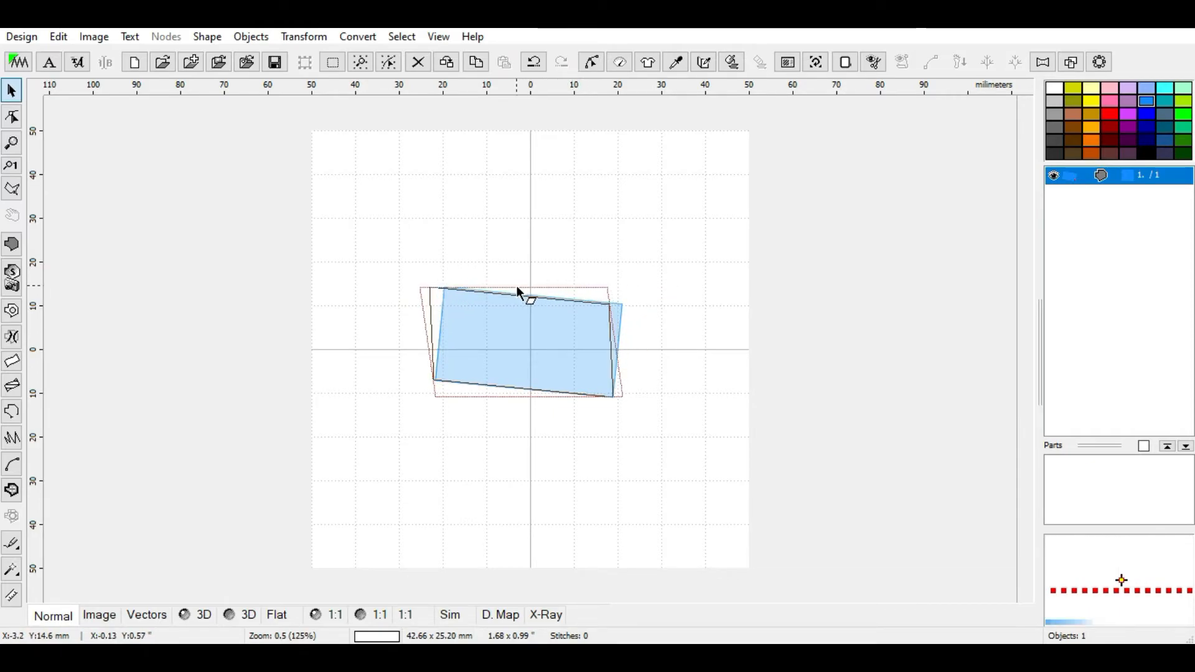
pyautogui.moveTo(518, 292)
pyautogui.mouseDown()
pyautogui.moveTo(539, 294)
pyautogui.moveTo(523, 291)
pyautogui.mouseUp()
pyautogui.moveTo(521, 288); pyautogui.dragTo(539, 291)
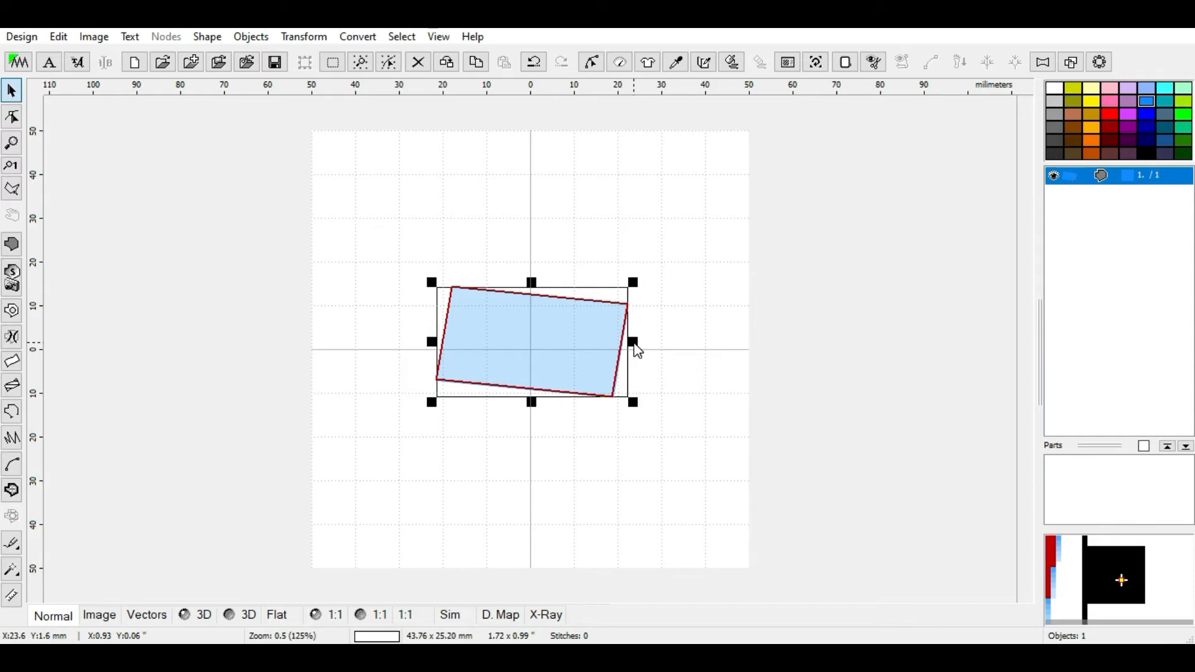
pyautogui.moveTo(635, 346); pyautogui.dragTo(649, 185)
pyautogui.moveTo(544, 239); pyautogui.dragTo(545, 332)
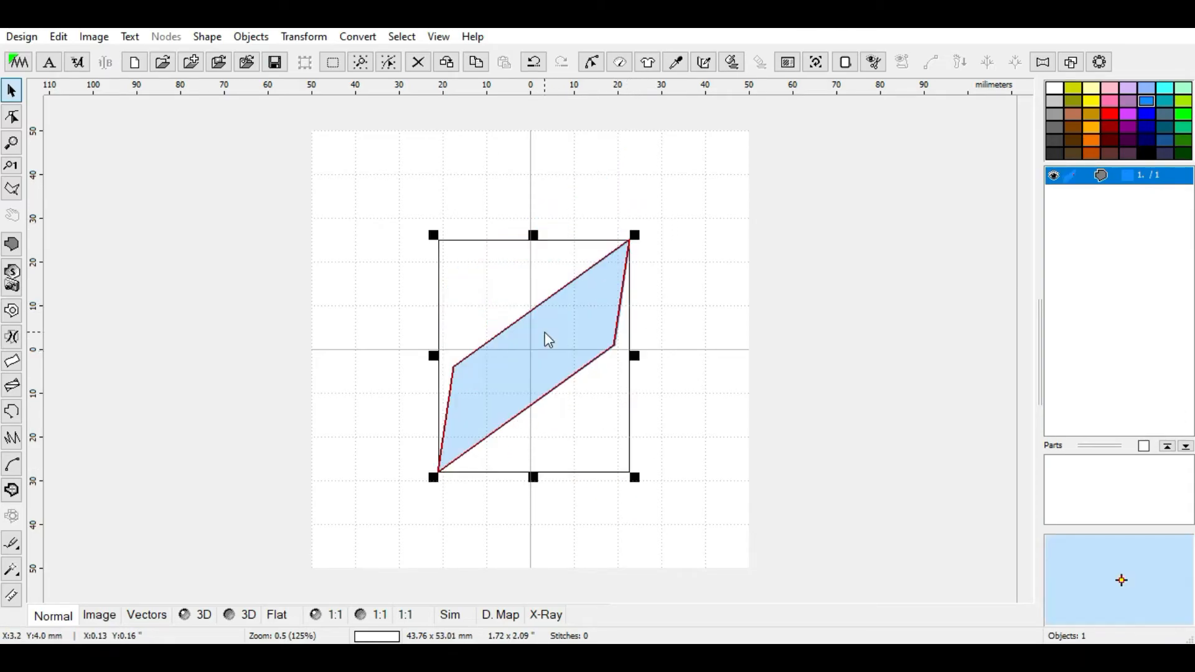
# Step: Delete the skewed shape and add "Richie's Studio" lettering in Alphabet 1, starting left of centre above the horizontal axis
pyautogui.press('Delete')
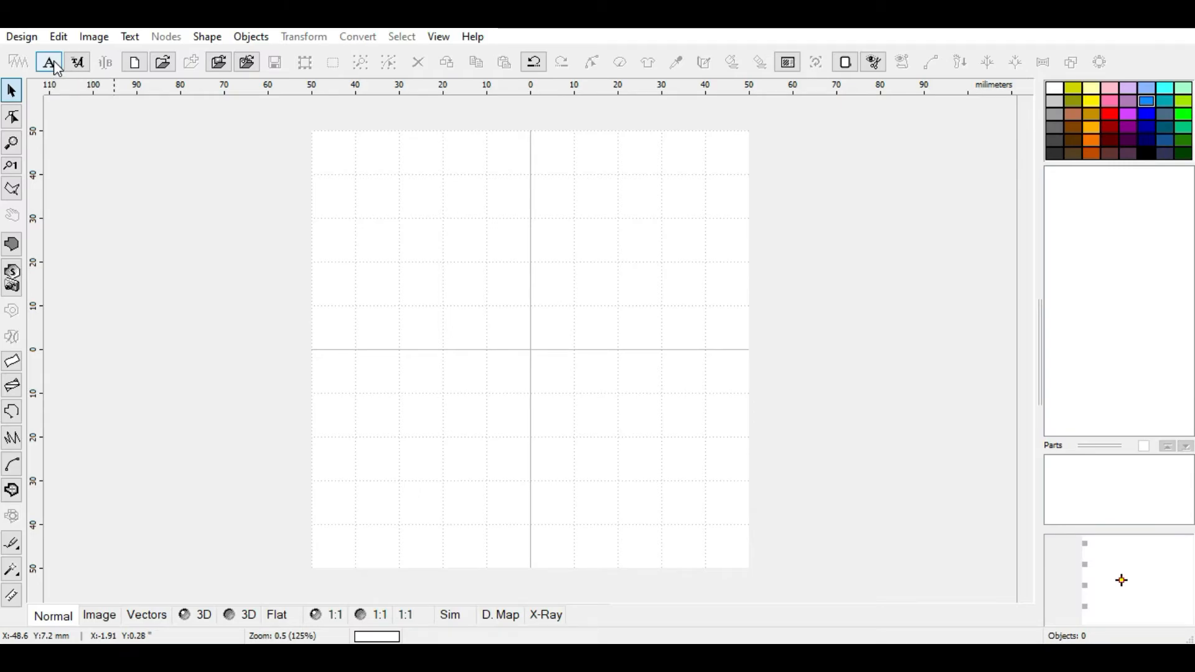
pyautogui.click(51, 64)
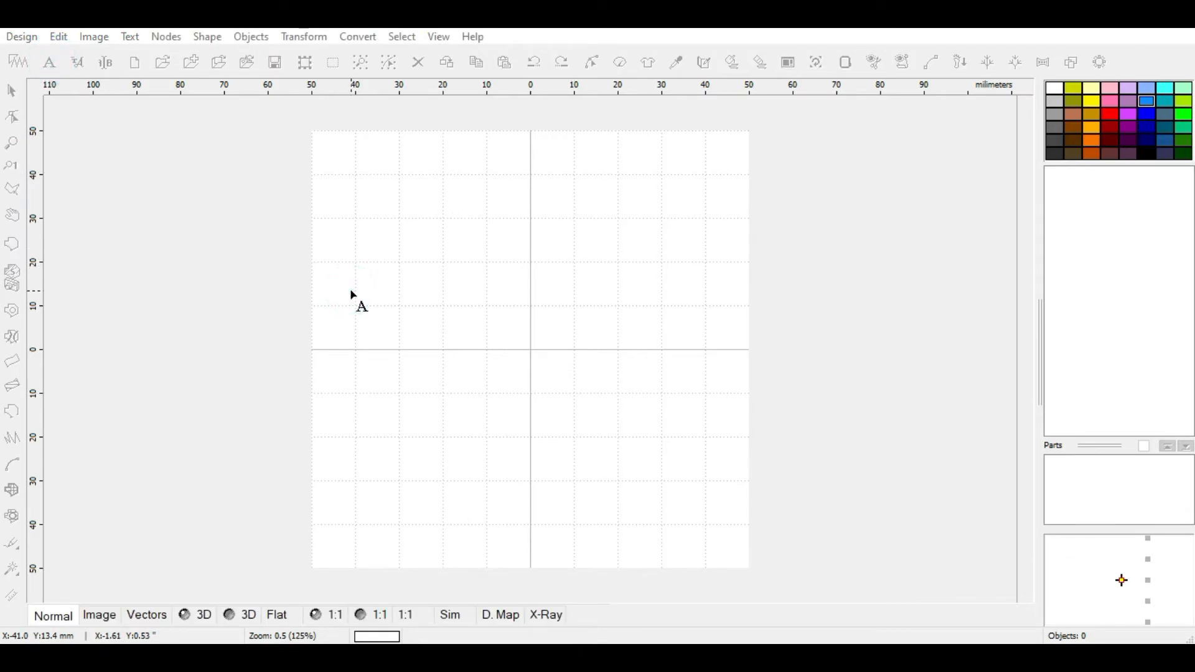
pyautogui.click(350, 294)
pyautogui.write('R')
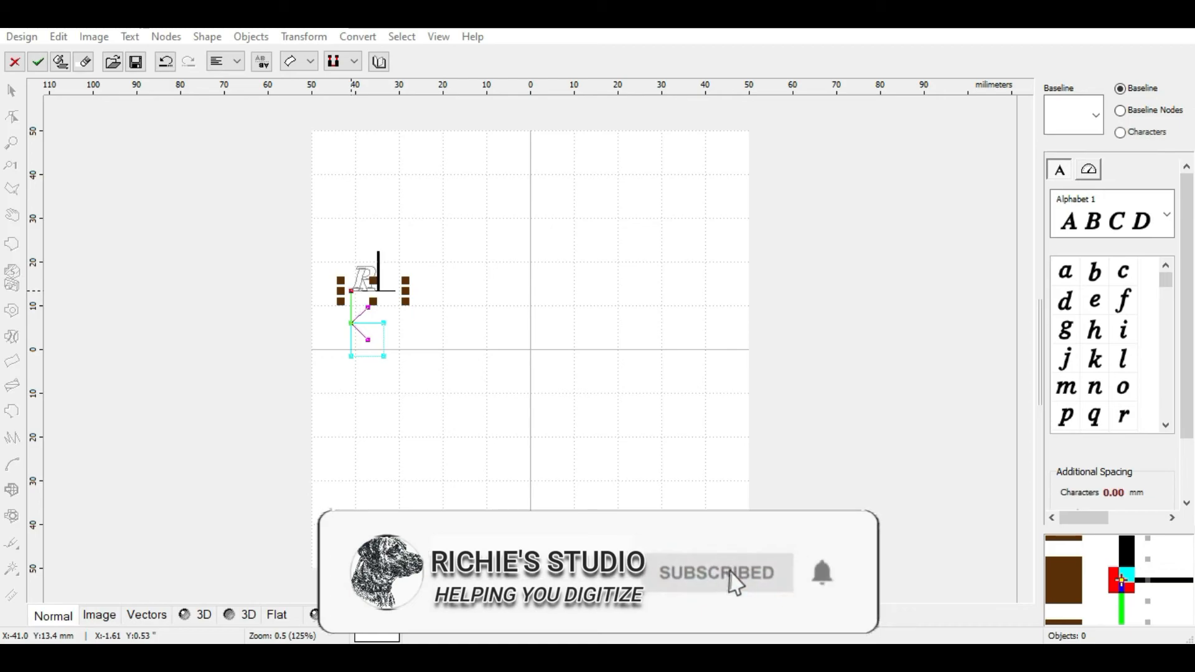
pyautogui.write("ichie'")
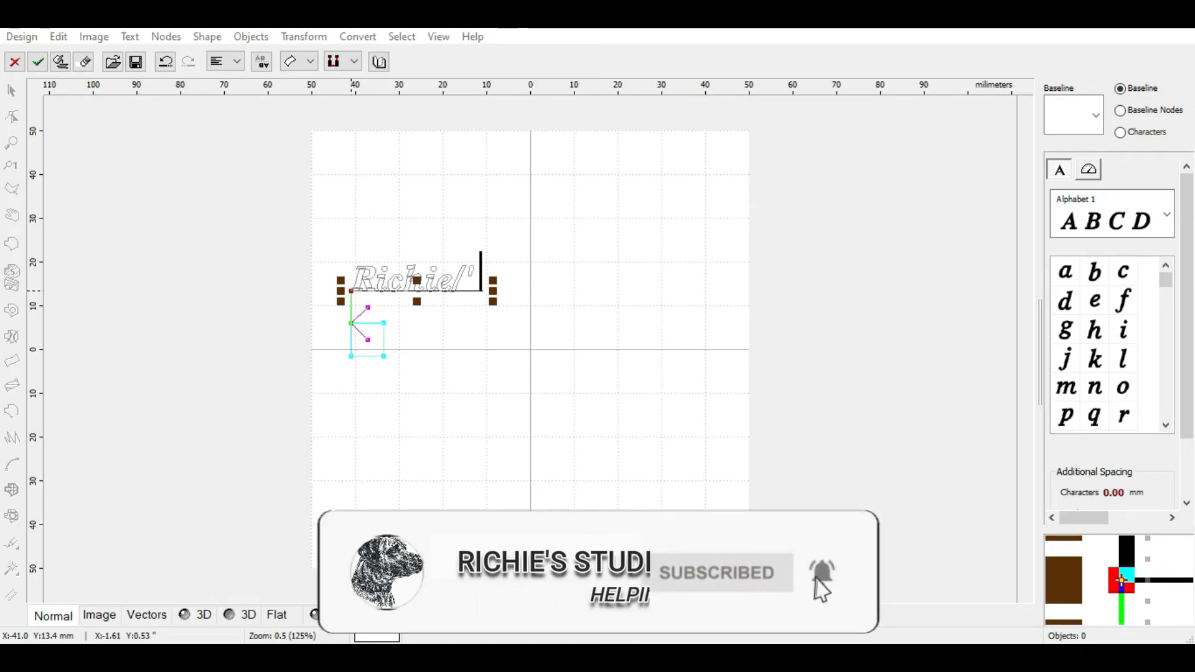
pyautogui.write('s Studio')
pyautogui.click(70, 66)
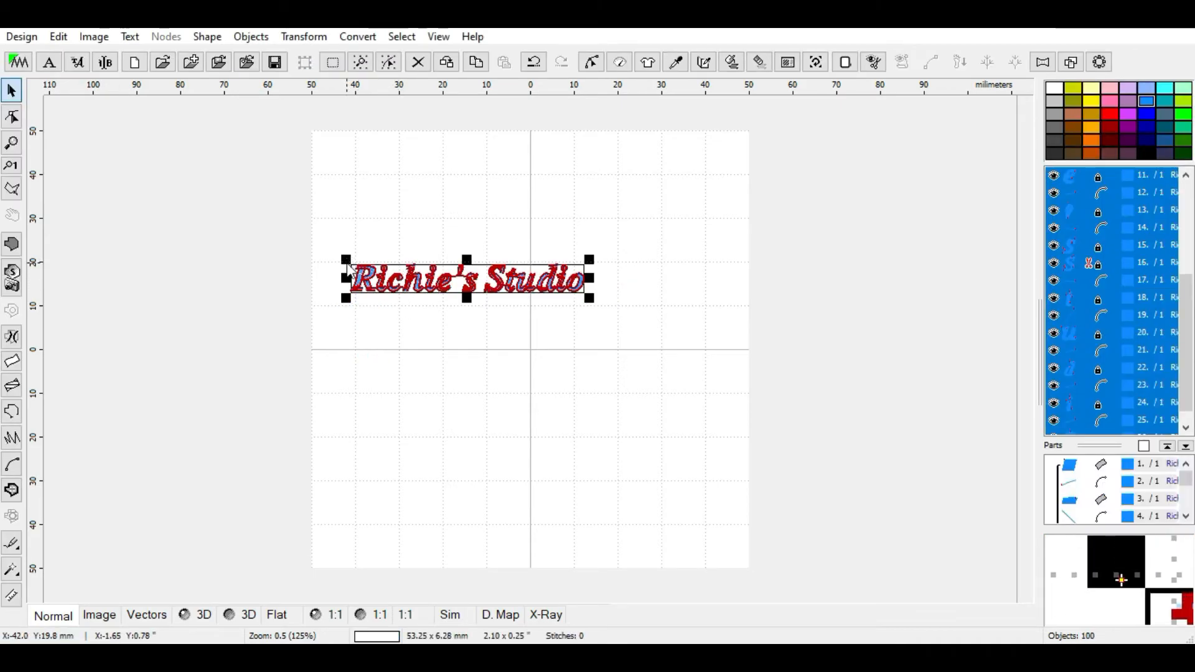
# Step: Skew the lettering vertically, first rising and finally sloping down toward its right end, and deselect it
pyautogui.scroll(1, 348, 264)
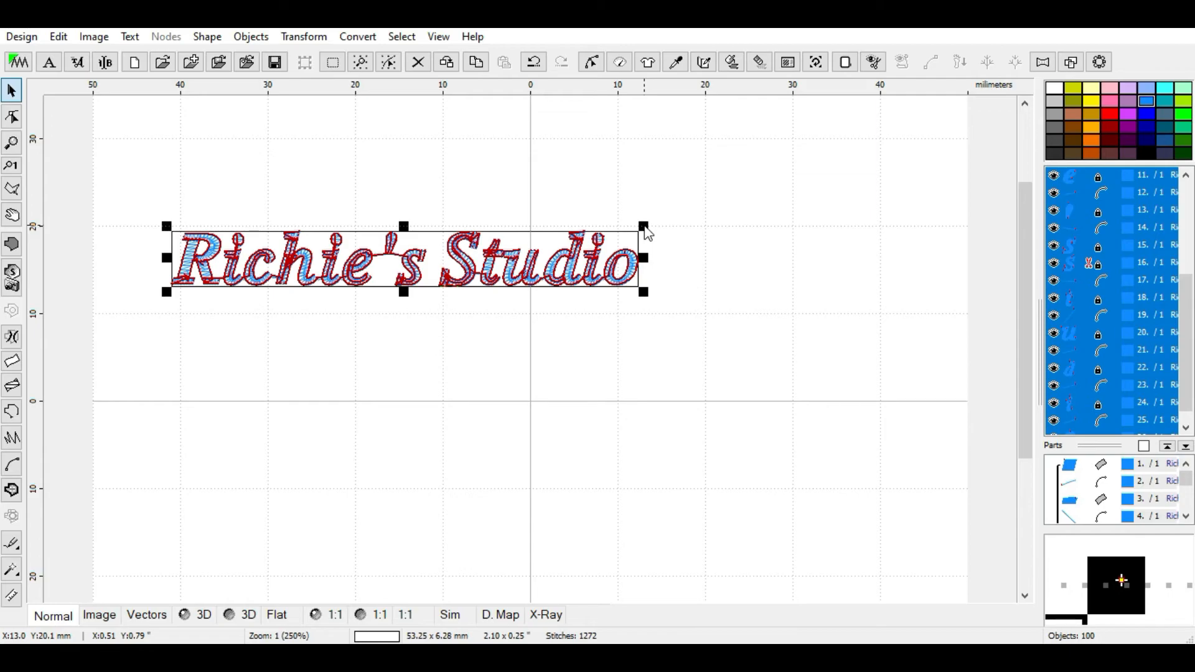
pyautogui.moveTo(645, 269); pyautogui.dragTo(635, 237)
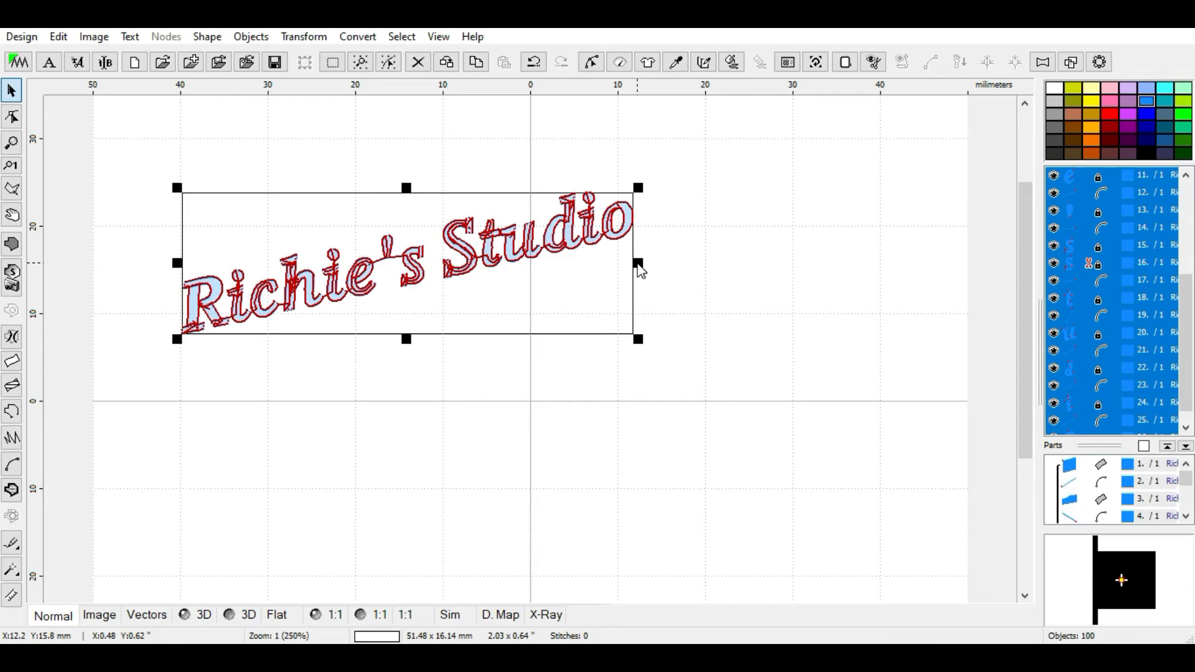
pyautogui.moveTo(640, 269); pyautogui.dragTo(619, 416)
pyautogui.scroll(-1, 379, 281)
pyautogui.click(393, 190)
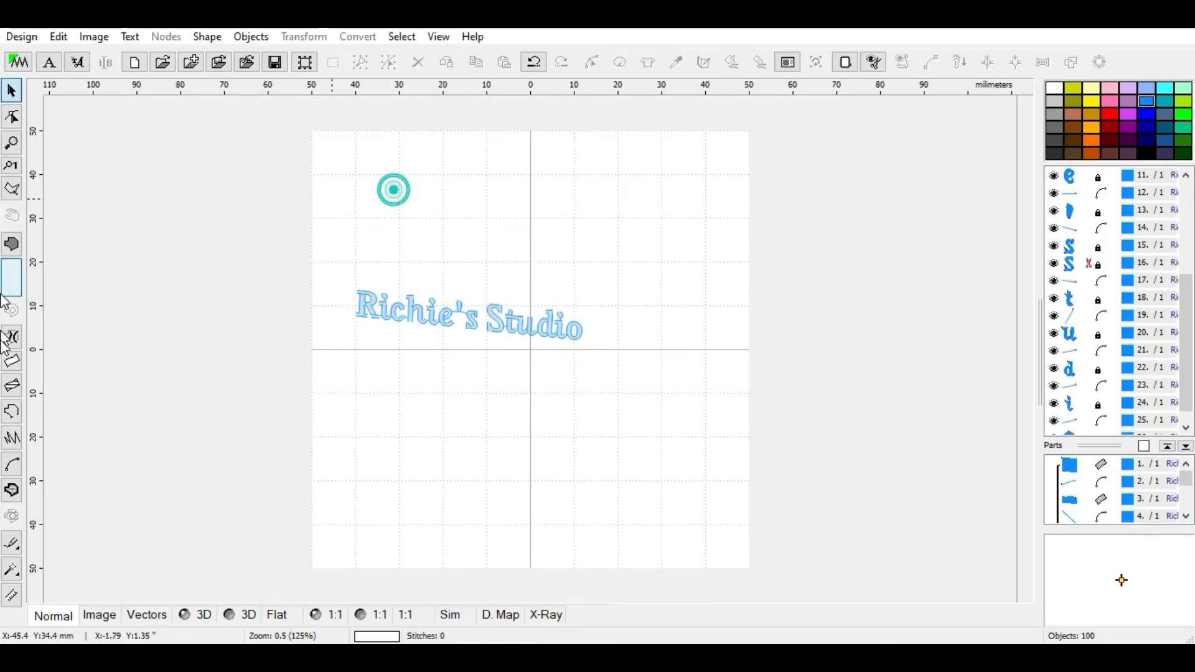
# Step: Draw a plain-fill ellipse about 45 by 40 mm above the lettering and generate it as an object
pyautogui.click(21, 241)
pyautogui.click(327, 142)
pyautogui.click(207, 36)
pyautogui.click(227, 95)
pyautogui.click(456, 207)
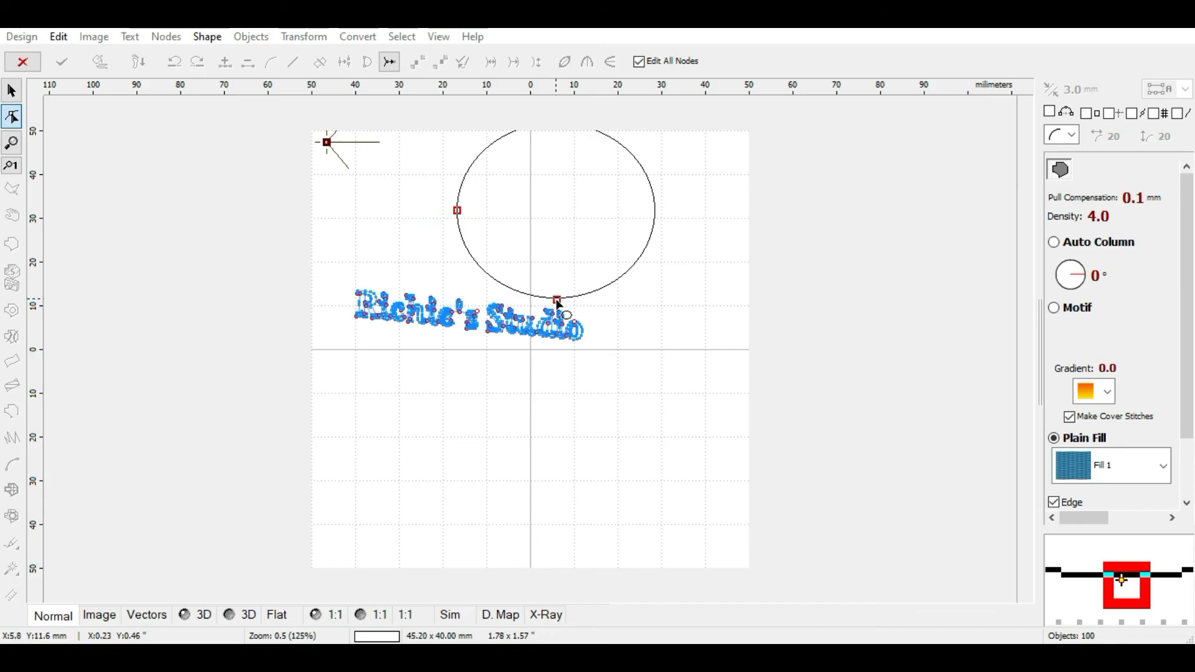
pyautogui.click(558, 303)
pyautogui.press('Return')
# Step: Move the ellipse below the lettering and skew its upper side to the right
pyautogui.moveTo(566, 289); pyautogui.dragTo(532, 515)
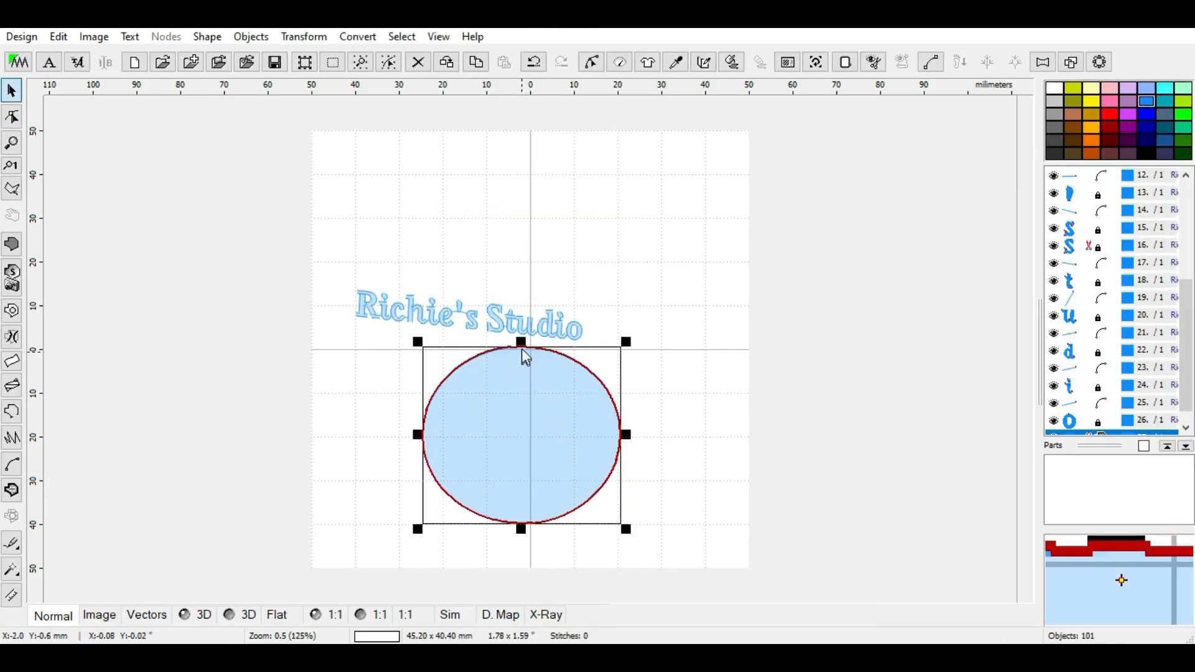
pyautogui.moveTo(523, 345); pyautogui.dragTo(570, 392)
pyautogui.moveTo(644, 439)
pyautogui.mouseDown()
pyautogui.moveTo(636, 469)
pyautogui.moveTo(637, 287)
pyautogui.moveTo(637, 470)
pyautogui.moveTo(637, 437)
pyautogui.mouseUp()
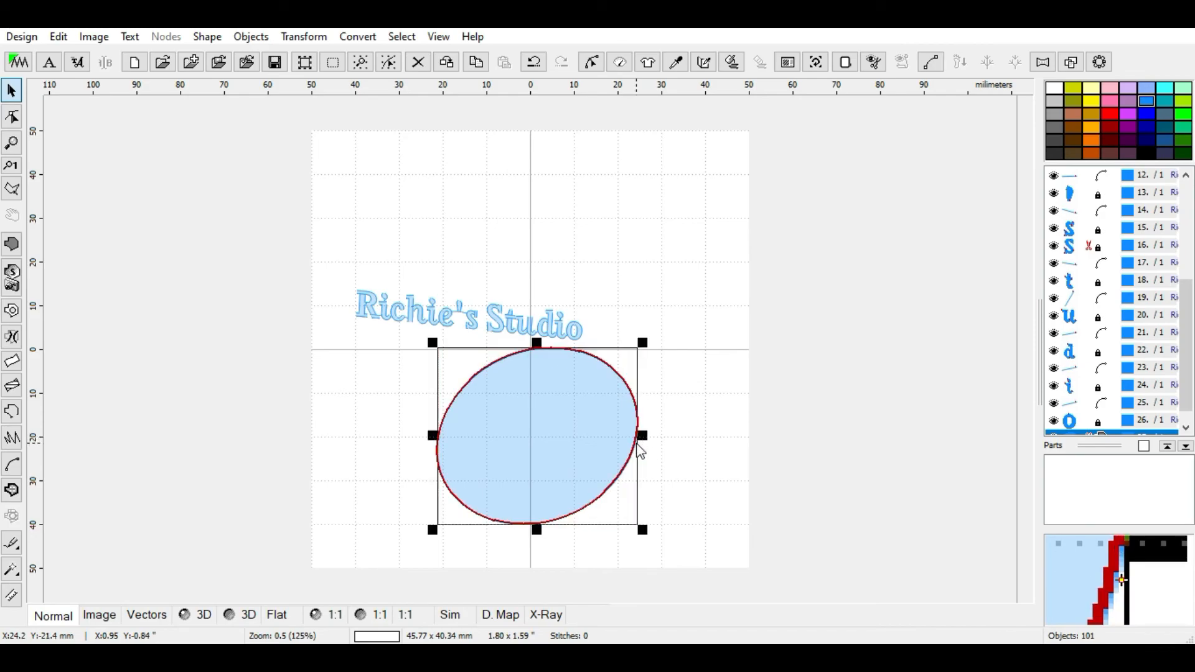